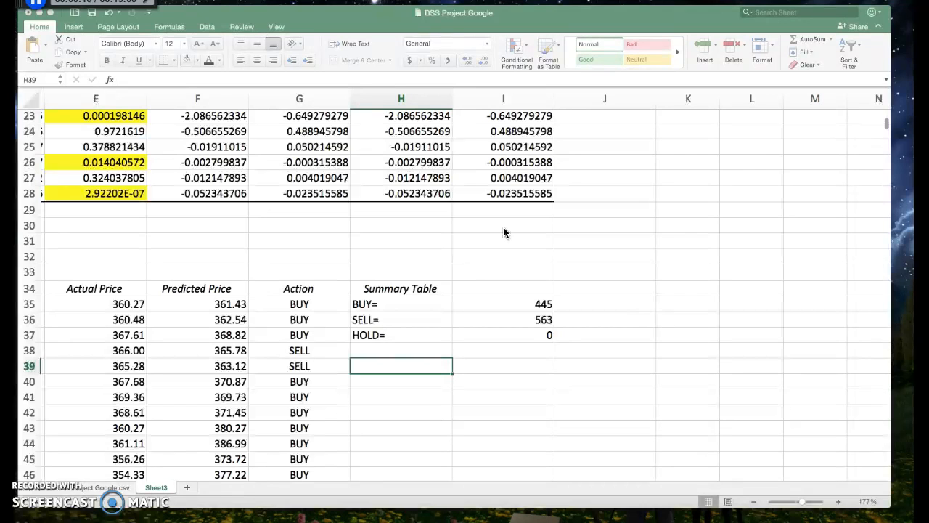
Step: Select cell H31 above the summary table and examine the regression statistics, p-values, price columns and summary table on Sheet3
{"action": "left_click", "coordinate": [408, 240]}
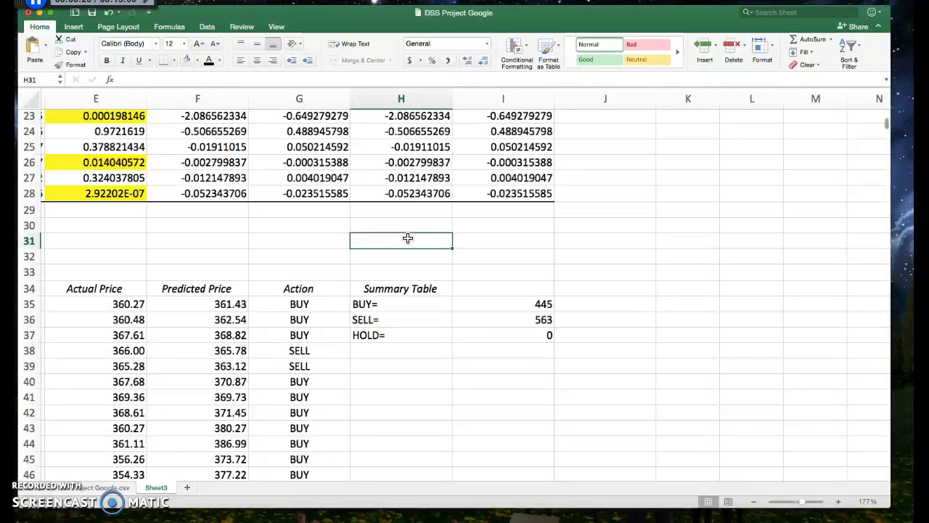
{"action": "scroll", "coordinate": [408, 238], "scroll_direction": "left", "scroll_amount": 5}
{"action": "scroll", "coordinate": [408, 238], "scroll_direction": "up", "scroll_amount": 10}
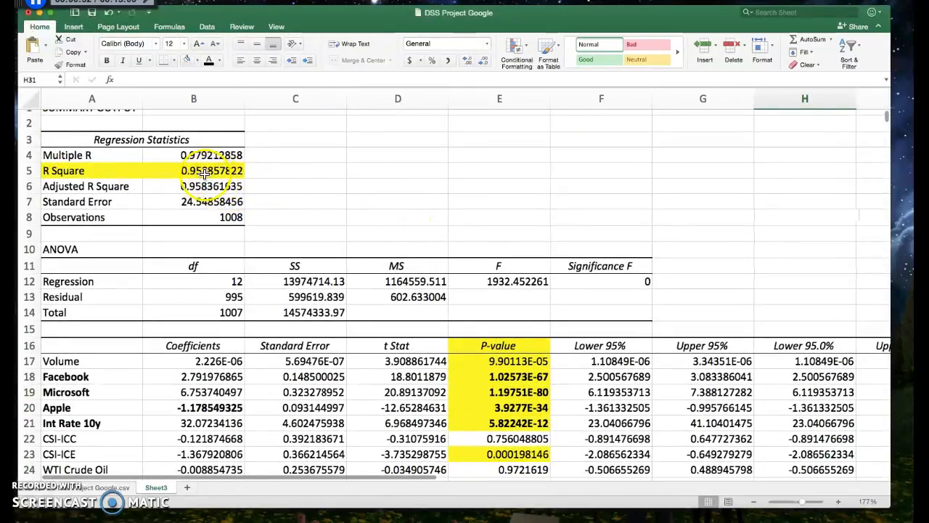
{"action": "scroll", "coordinate": [309, 228], "scroll_direction": "down", "scroll_amount": 2}
{"action": "scroll", "coordinate": [309, 228], "scroll_direction": "down", "scroll_amount": 8}
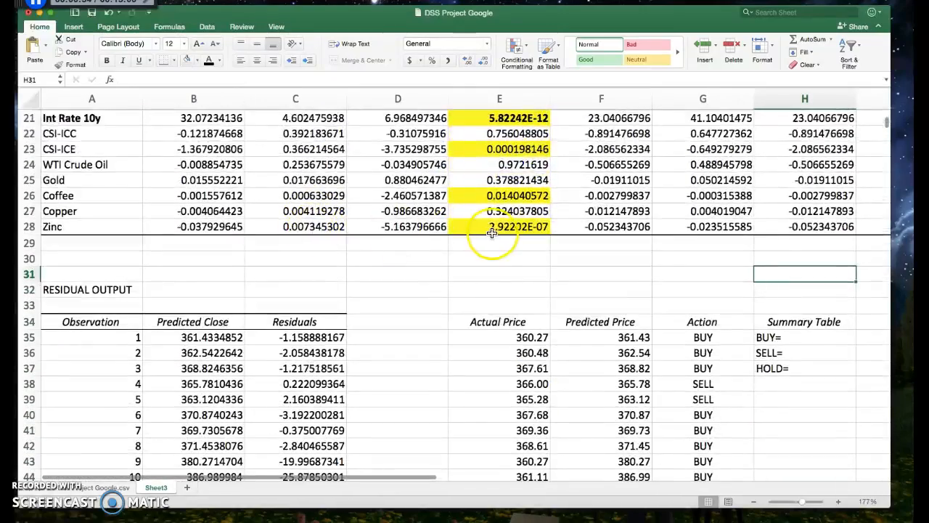
{"action": "scroll", "coordinate": [498, 239], "scroll_direction": "right", "scroll_amount": 3}
{"action": "scroll", "coordinate": [485, 237], "scroll_direction": "right", "scroll_amount": 1}
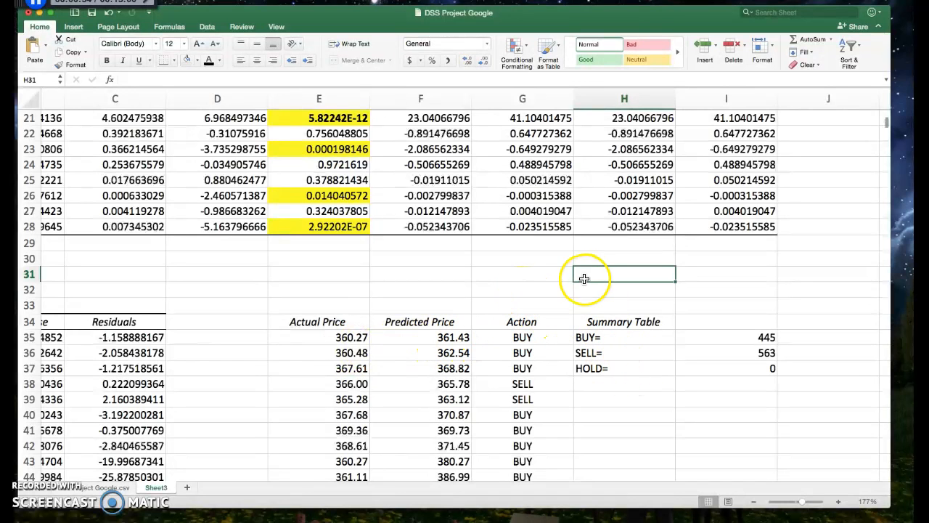
{"action": "scroll", "coordinate": [551, 280], "scroll_direction": "right", "scroll_amount": 3}
{"action": "scroll", "coordinate": [551, 280], "scroll_direction": "right", "scroll_amount": 1}
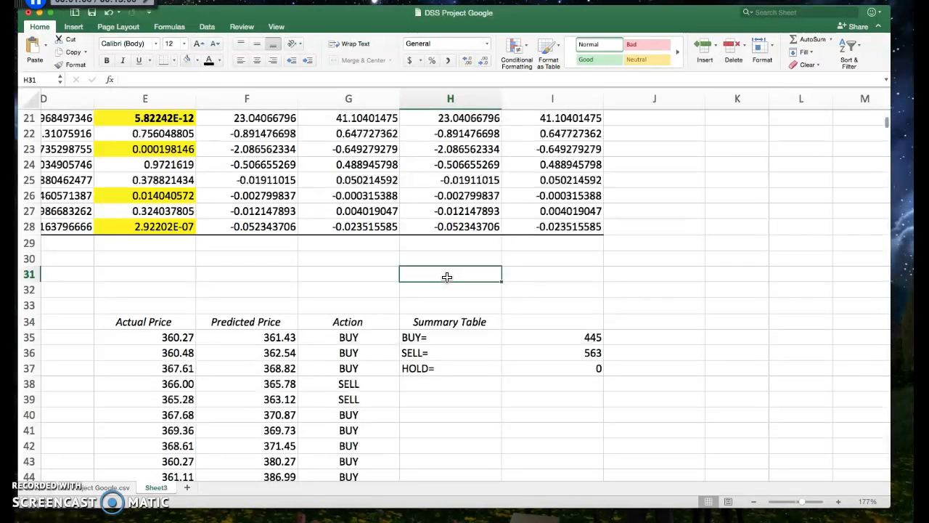
Step: Enter the label "Buffer=" in cell H31 and the value .01 in cell I31
{"action": "type", "text": "Buffer"}
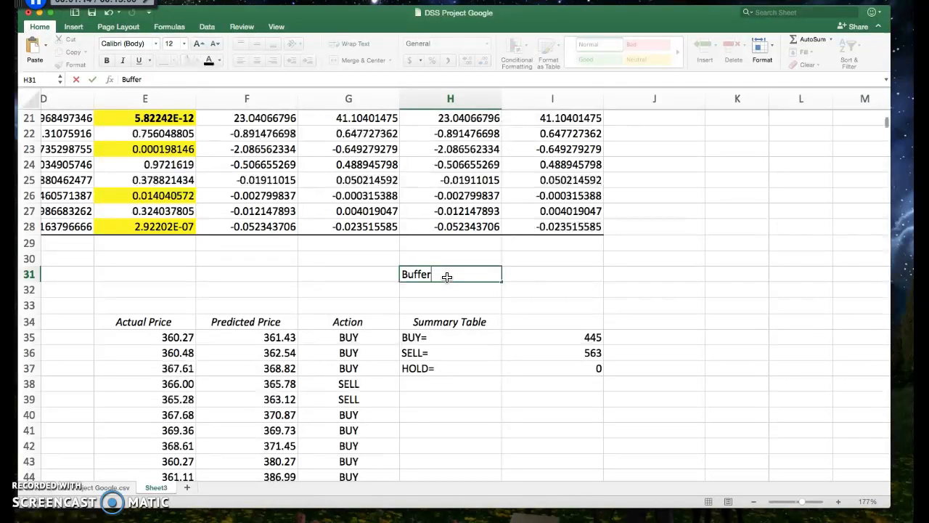
{"action": "type", "text": "="}
{"action": "left_click", "coordinate": [521, 276]}
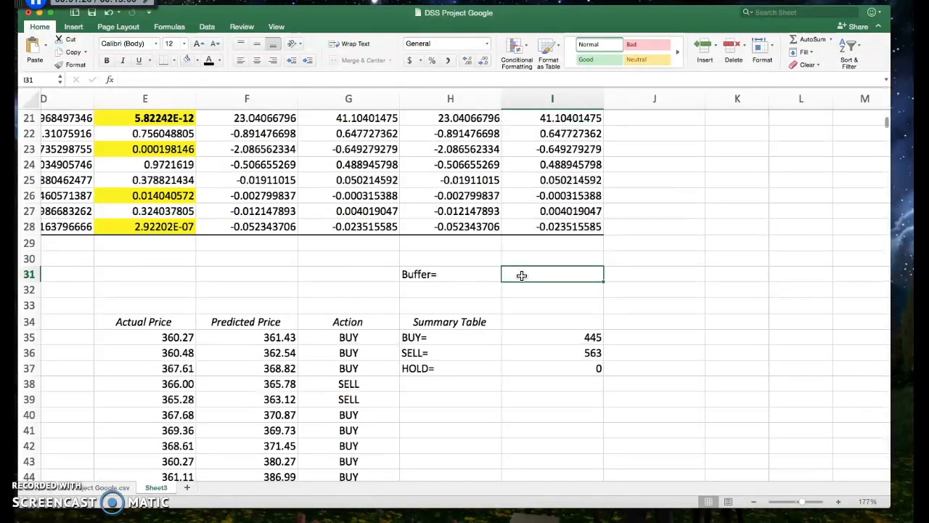
{"action": "type", "text": ".01"}
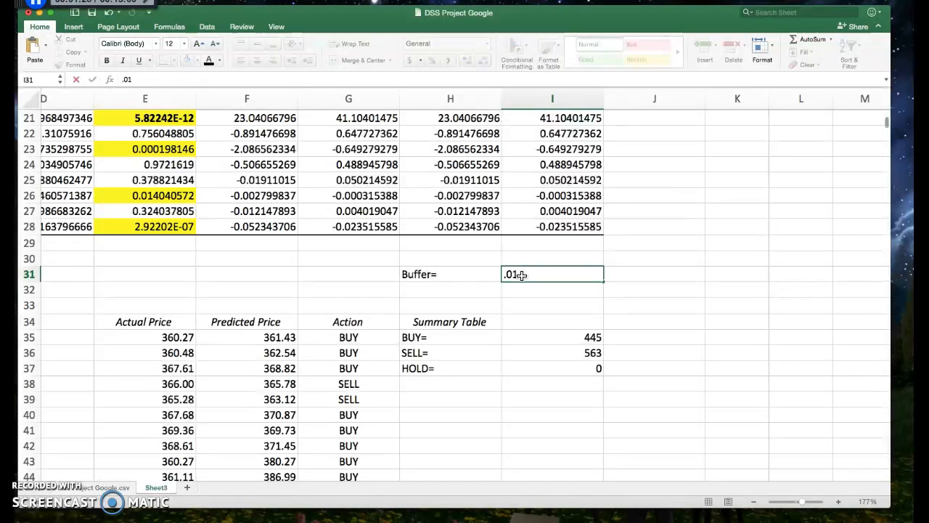
{"action": "left_click", "coordinate": [464, 291]}
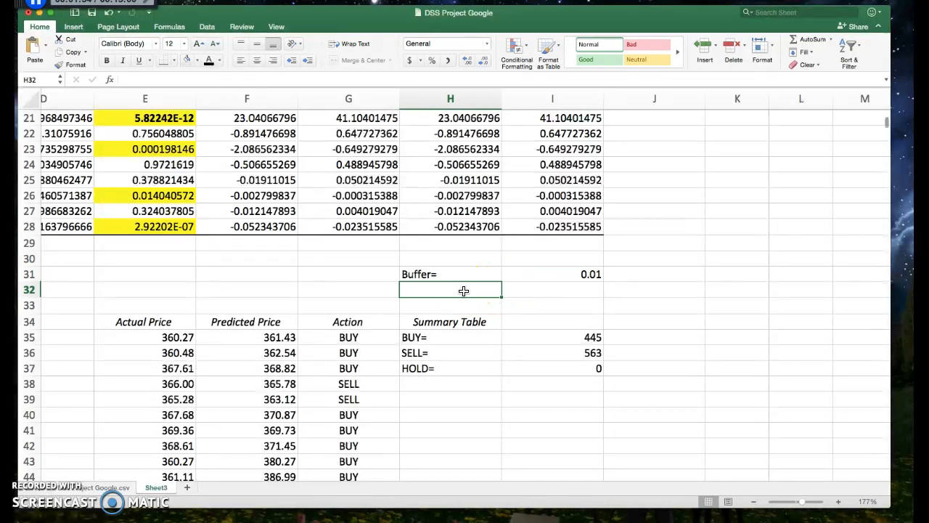
Step: Format the buffer value in cell I31 as a percentage with two decimal places
{"action": "left_click", "coordinate": [560, 272]}
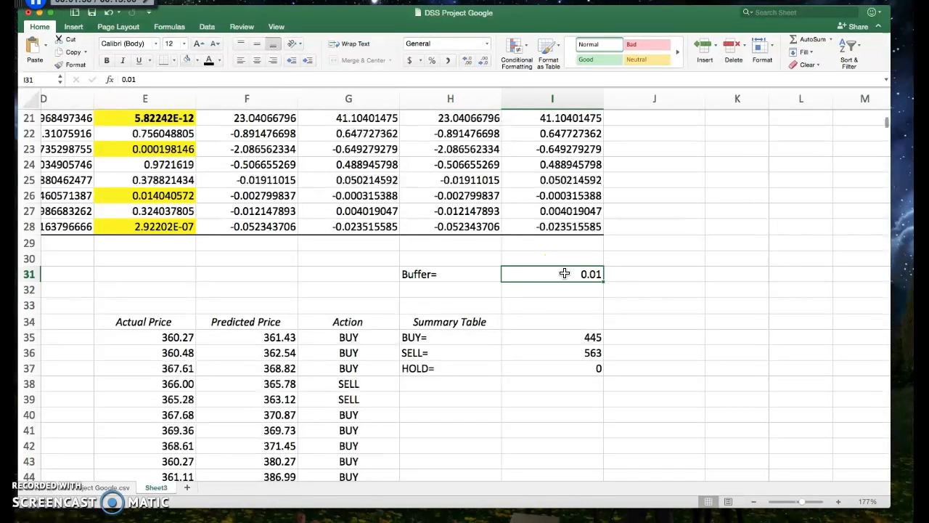
{"action": "right_click", "coordinate": [565, 273]}
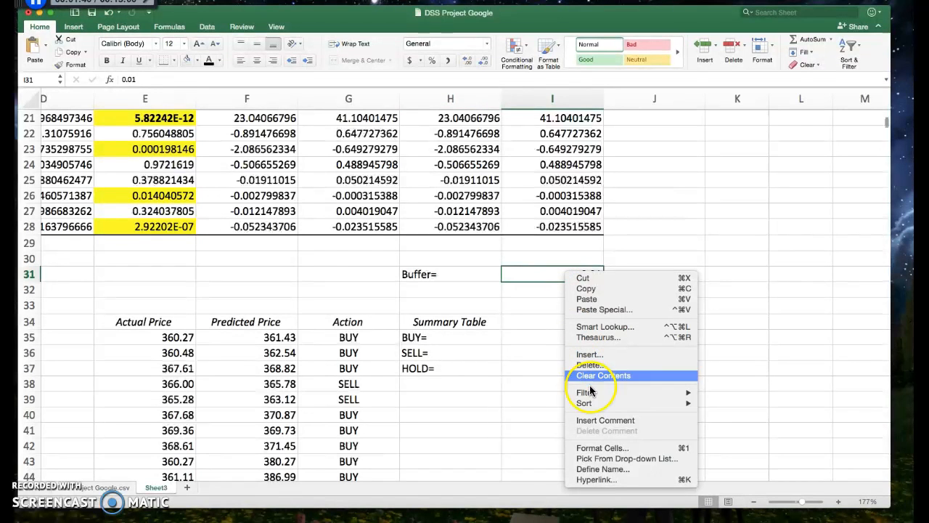
{"action": "left_click", "coordinate": [608, 453]}
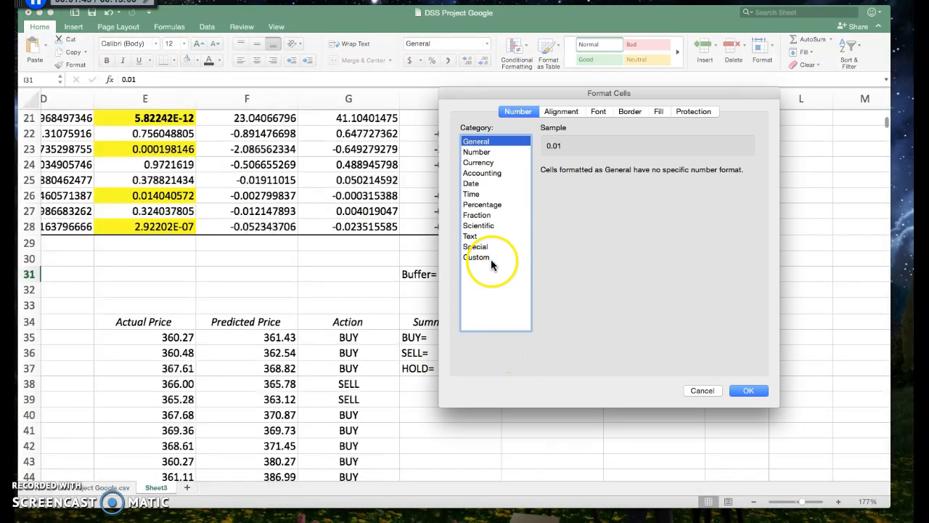
{"action": "left_click", "coordinate": [485, 205]}
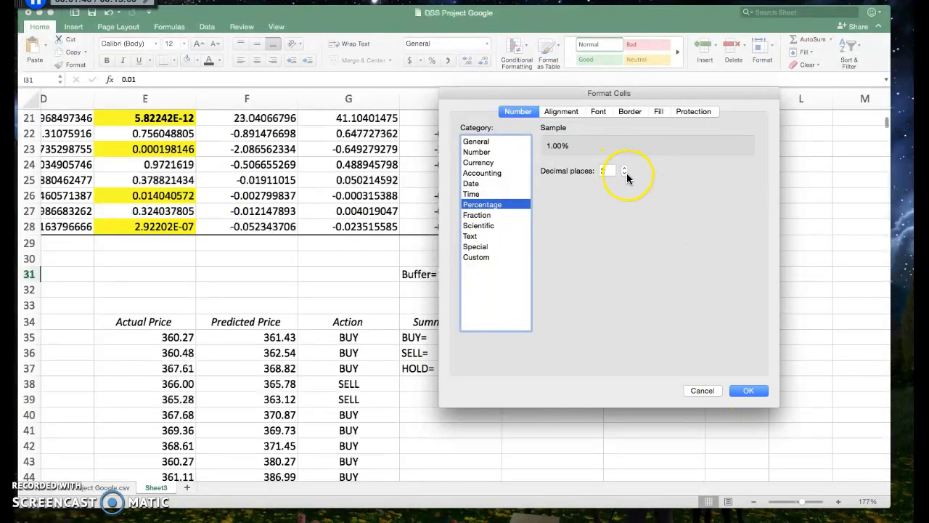
{"action": "left_click", "coordinate": [751, 390]}
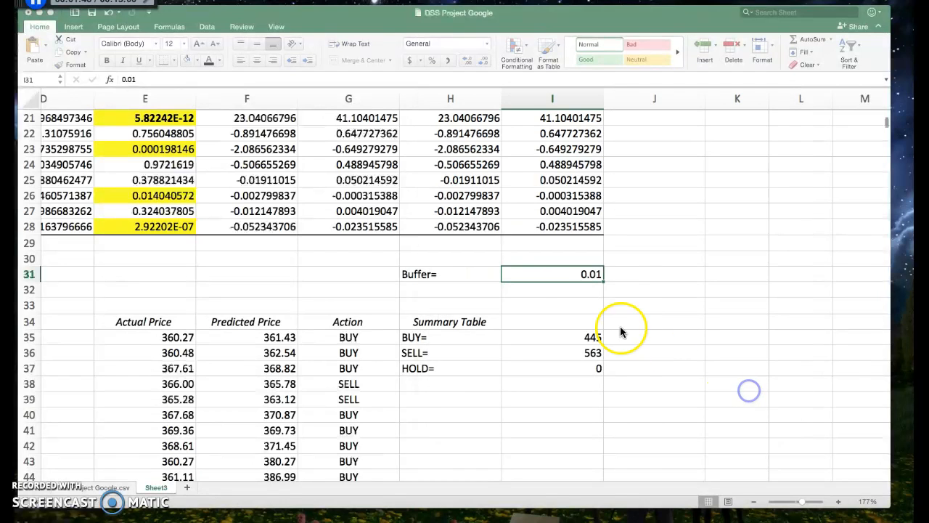
{"action": "left_click", "coordinate": [546, 291]}
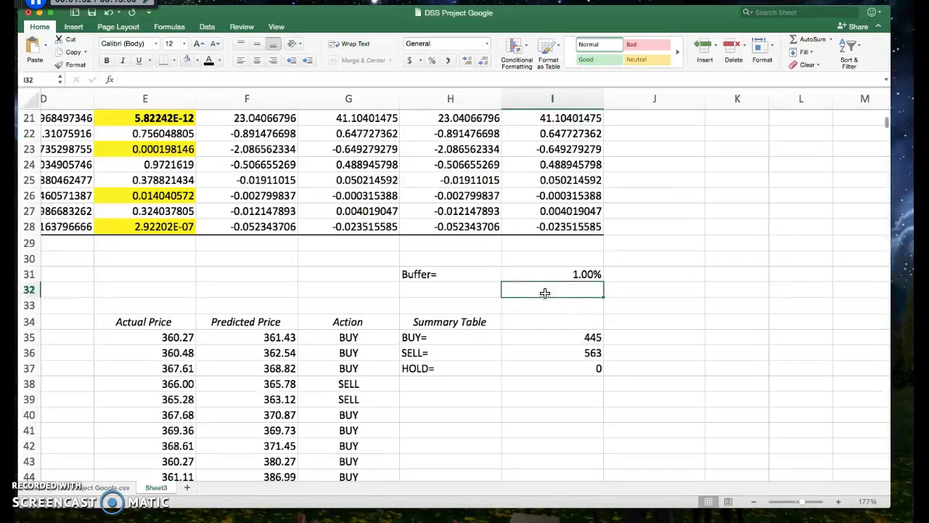
Step: Review the buffer label and value, and the nested IF formula behind the first Action cell, G35
{"action": "left_click", "coordinate": [415, 274]}
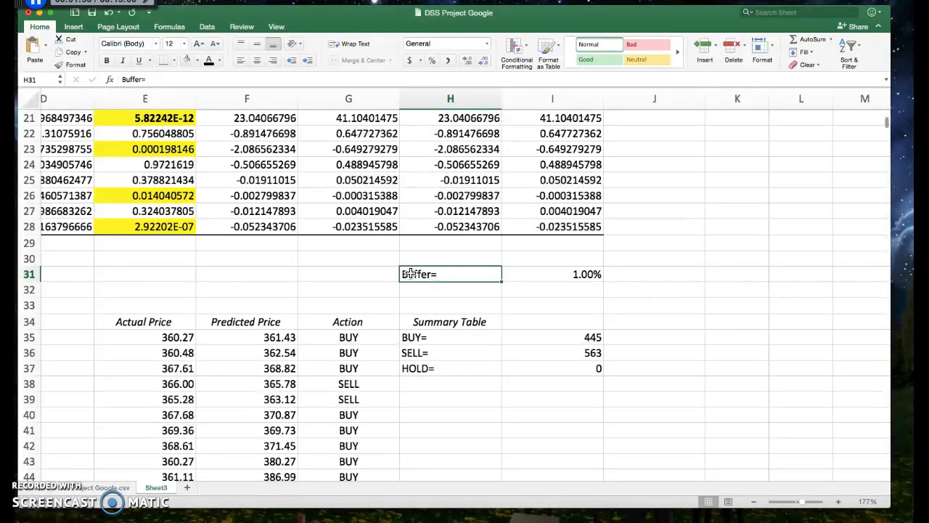
{"action": "left_click", "coordinate": [554, 271]}
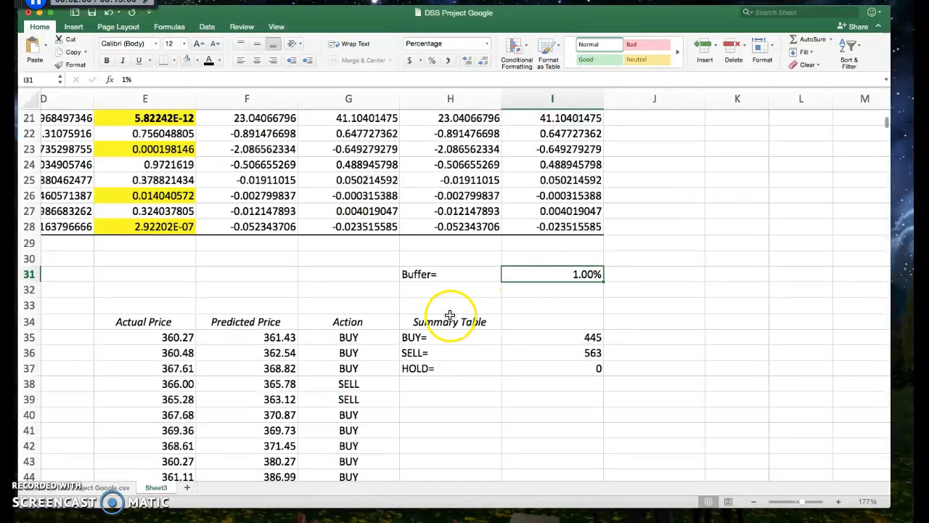
{"action": "left_click", "coordinate": [363, 337]}
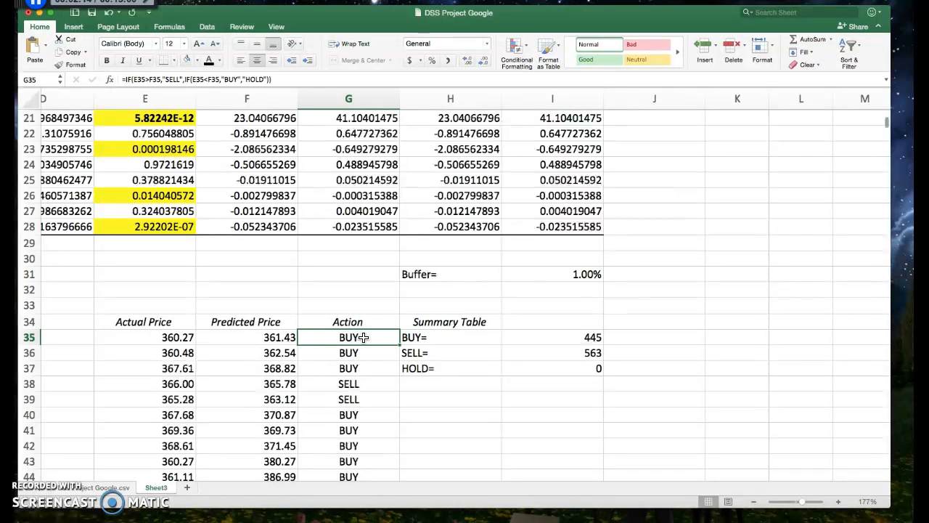
{"action": "double_click", "coordinate": [364, 337]}
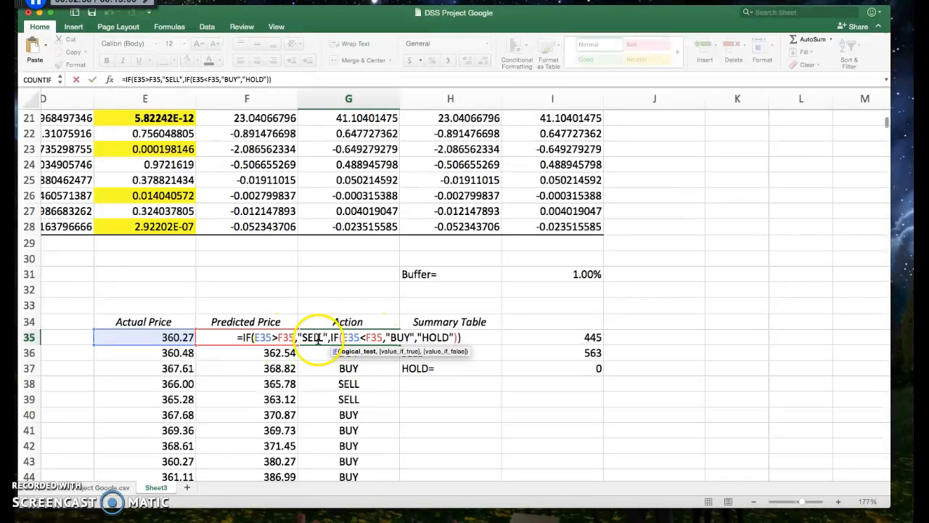
{"action": "left_click", "coordinate": [294, 337]}
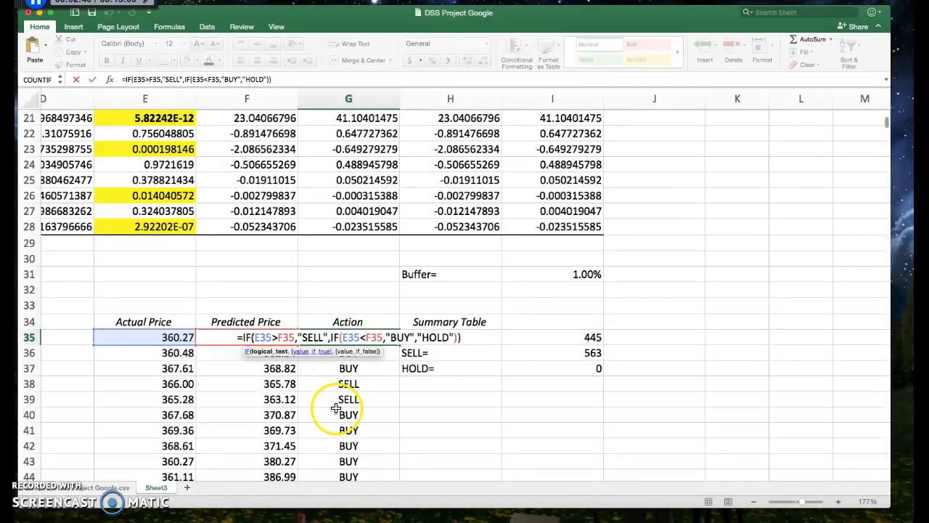
{"action": "key", "text": "Escape"}
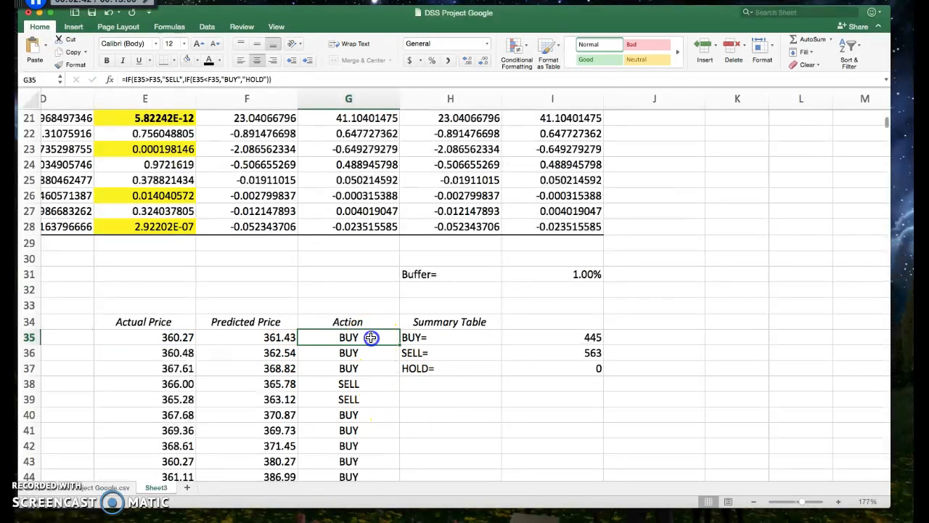
Step: In G35's formula, change the SELL condition to E35>F35*(1+I31) so it uses the buffer
{"action": "double_click", "coordinate": [372, 337]}
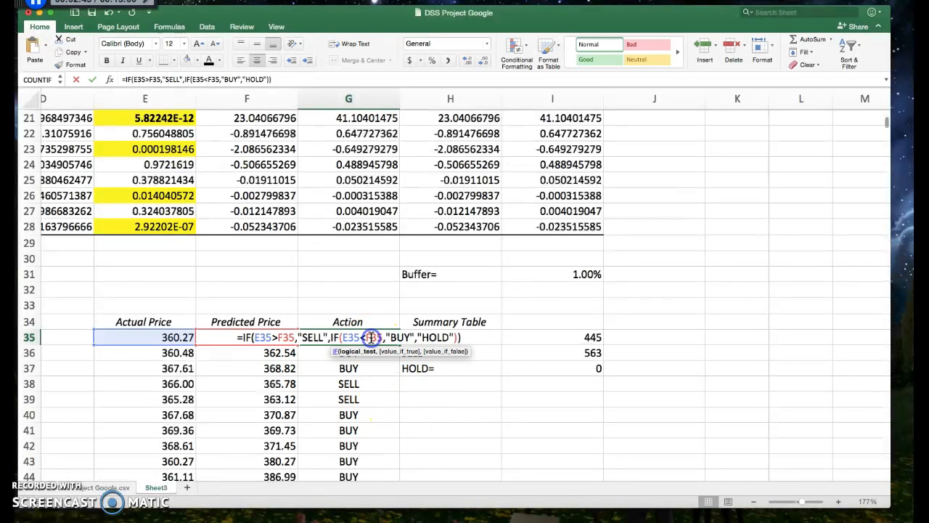
{"action": "left_click", "coordinate": [295, 337]}
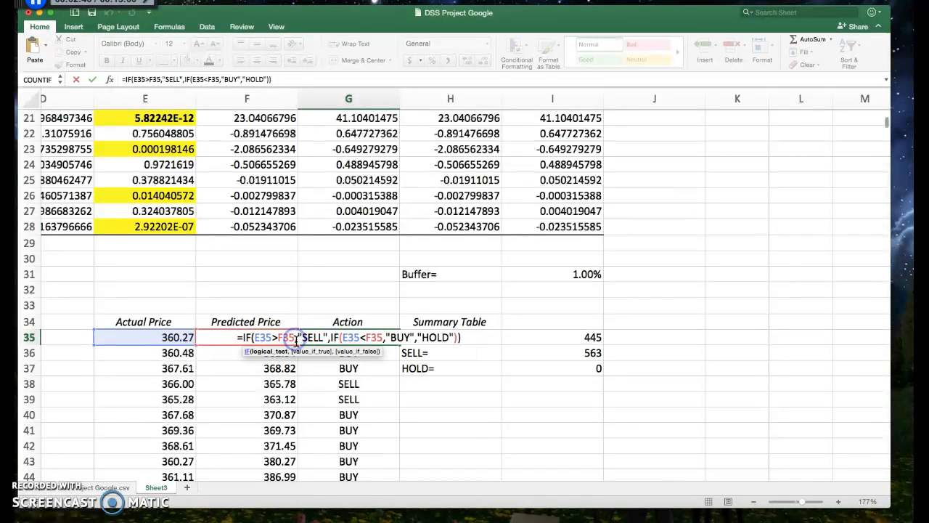
{"action": "left_click", "coordinate": [309, 337]}
{"action": "type", "text": "*"}
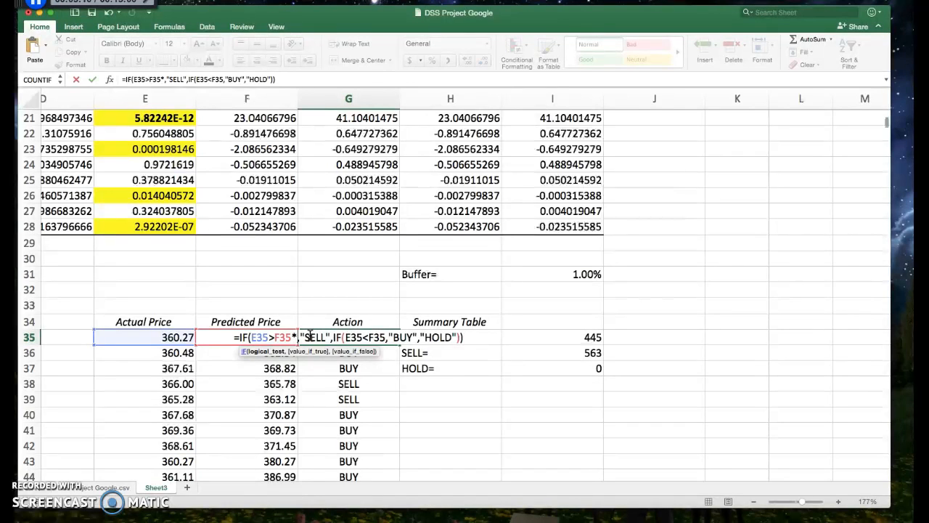
{"action": "type", "text": "("}
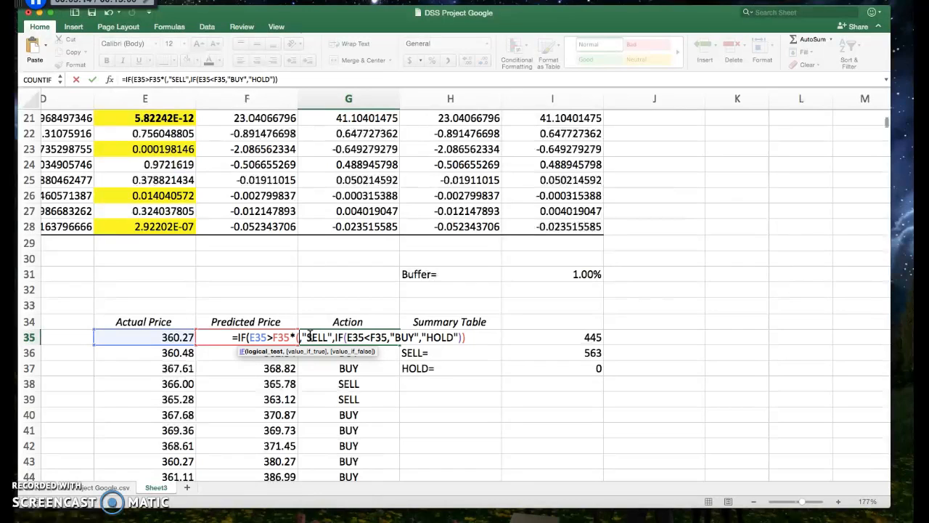
{"action": "type", "text": "1"}
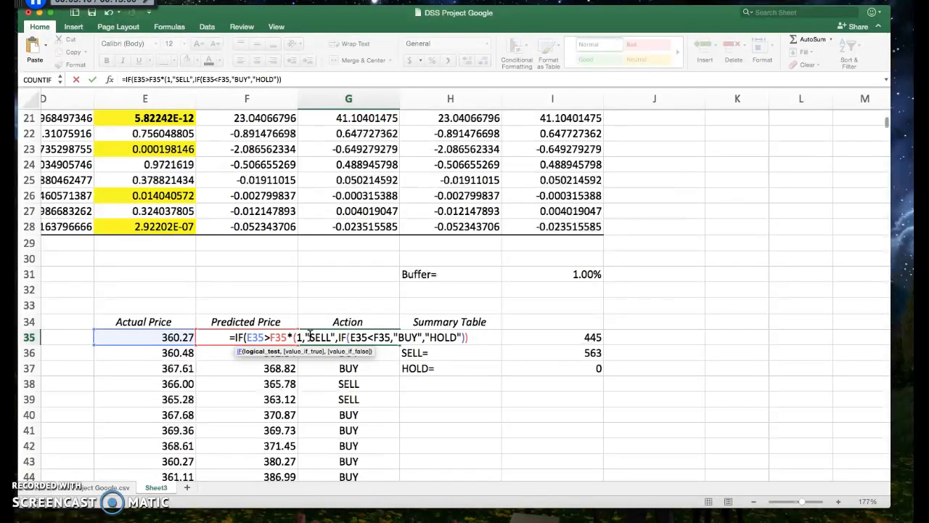
{"action": "type", "text": "+"}
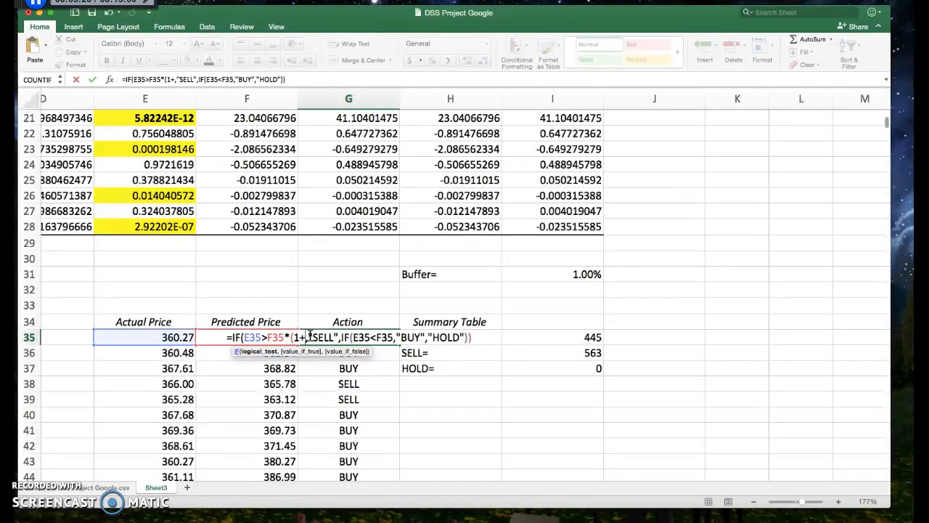
{"action": "left_click", "coordinate": [586, 274]}
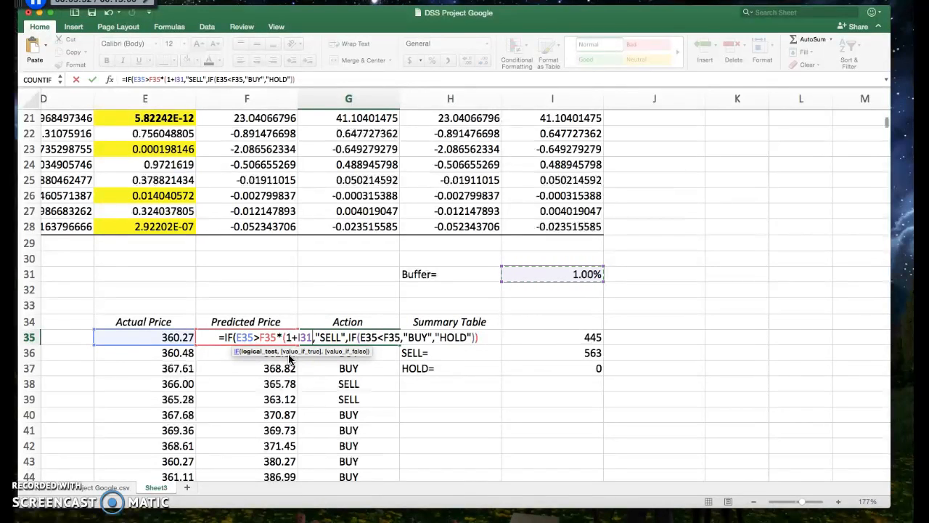
{"action": "type", "text": ")"}
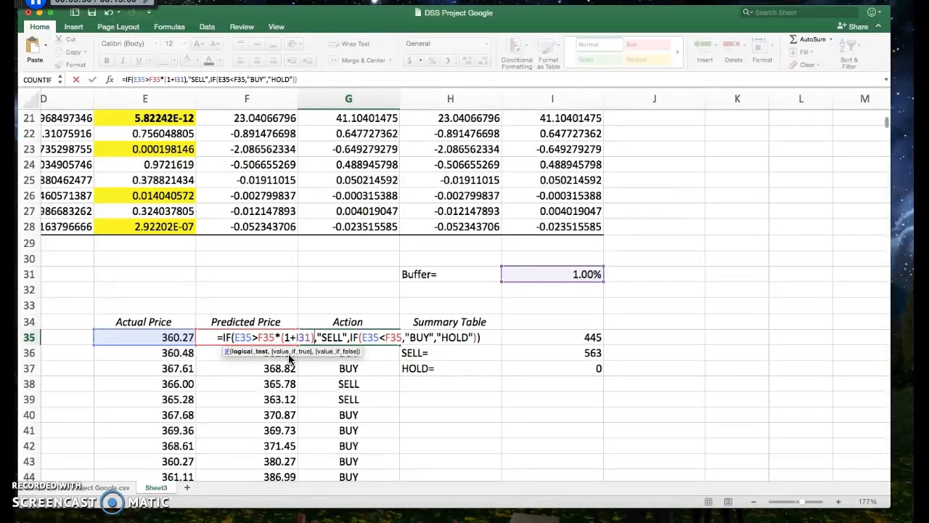
Step: In G35's formula, change the BUY condition to E35<F35*(1-I31) so it uses the buffer
{"action": "left_click", "coordinate": [403, 338]}
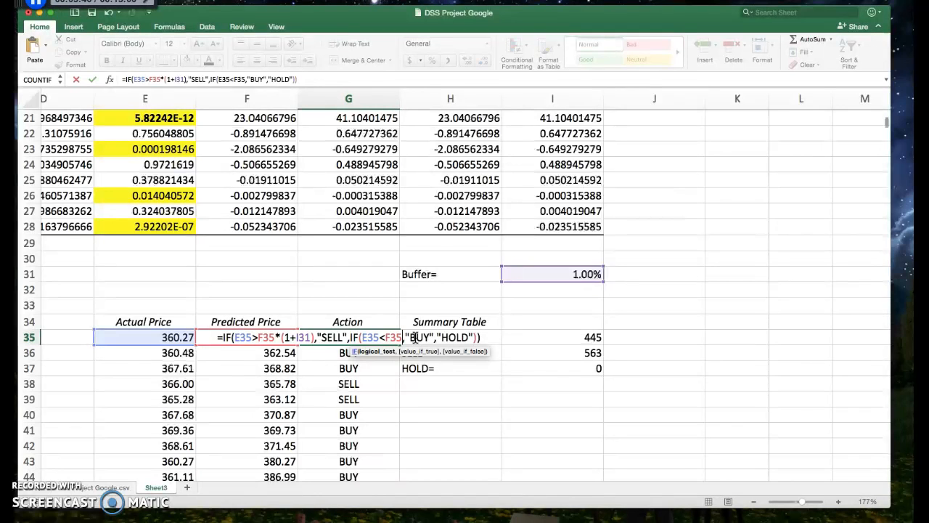
{"action": "type", "text": "*"}
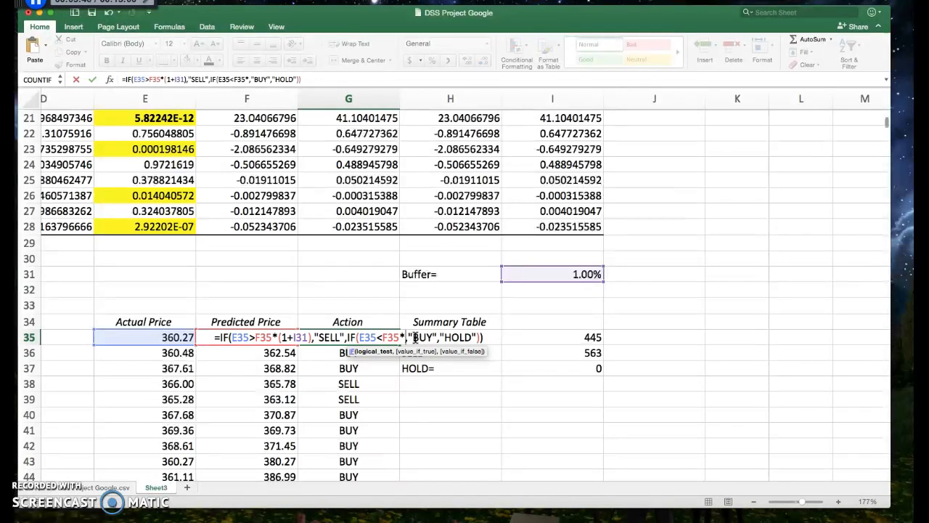
{"action": "type", "text": "("}
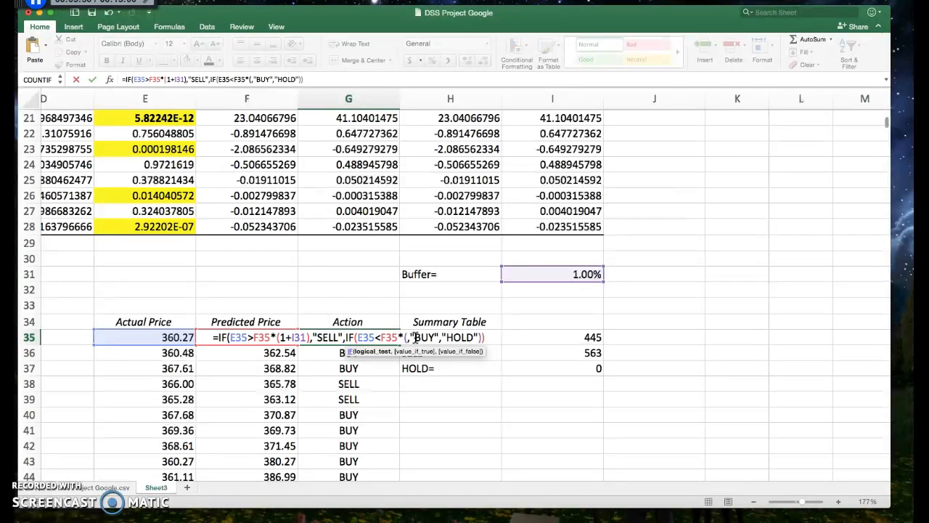
{"action": "type", "text": "1"}
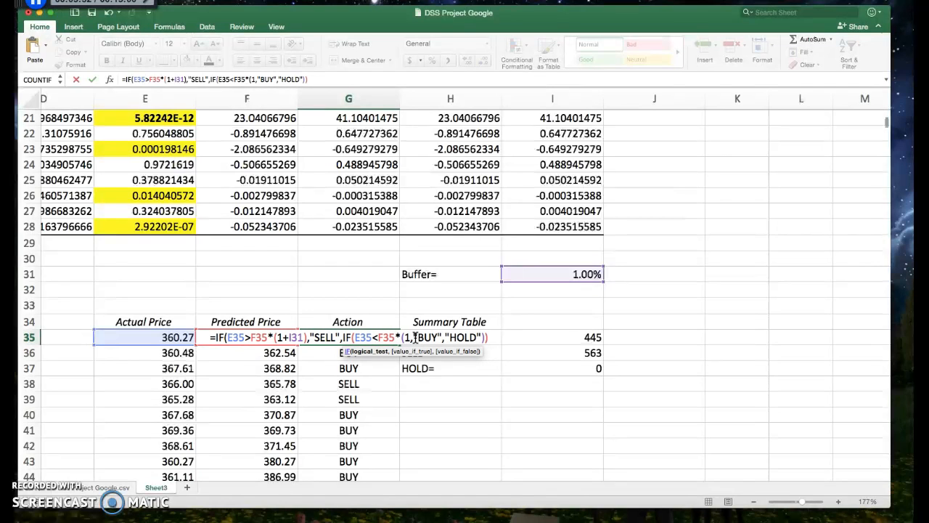
{"action": "type", "text": "-"}
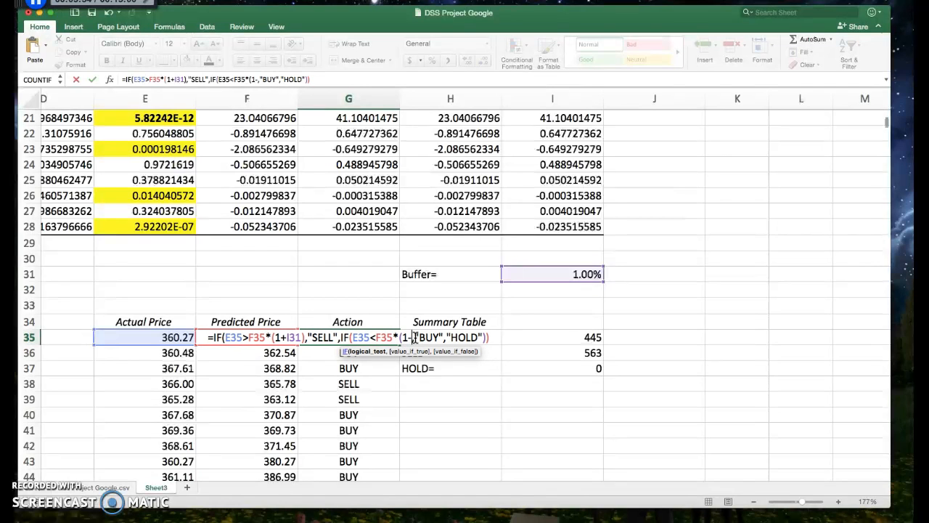
{"action": "left_click", "coordinate": [576, 274]}
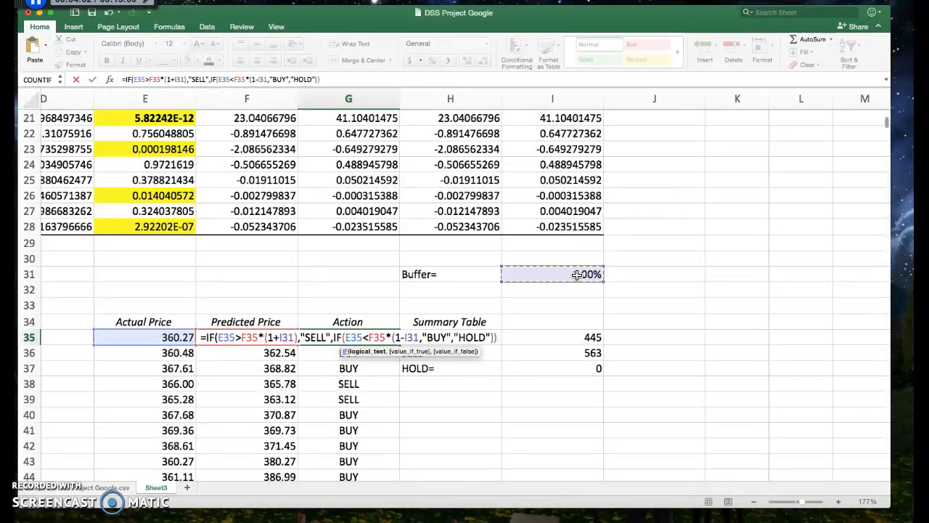
{"action": "type", "text": ")"}
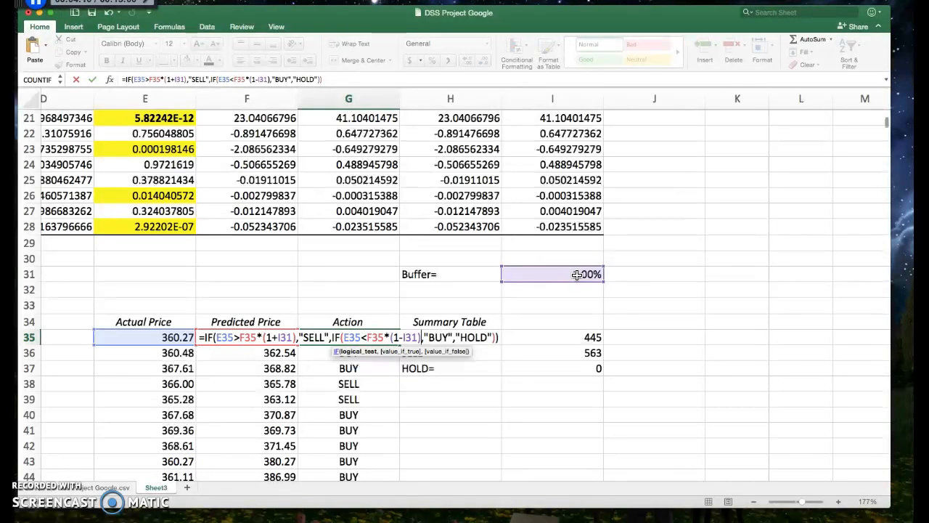
Step: Make both buffer references in G35's formula absolute as $I$31 and commit the formula
{"action": "left_click", "coordinate": [279, 337]}
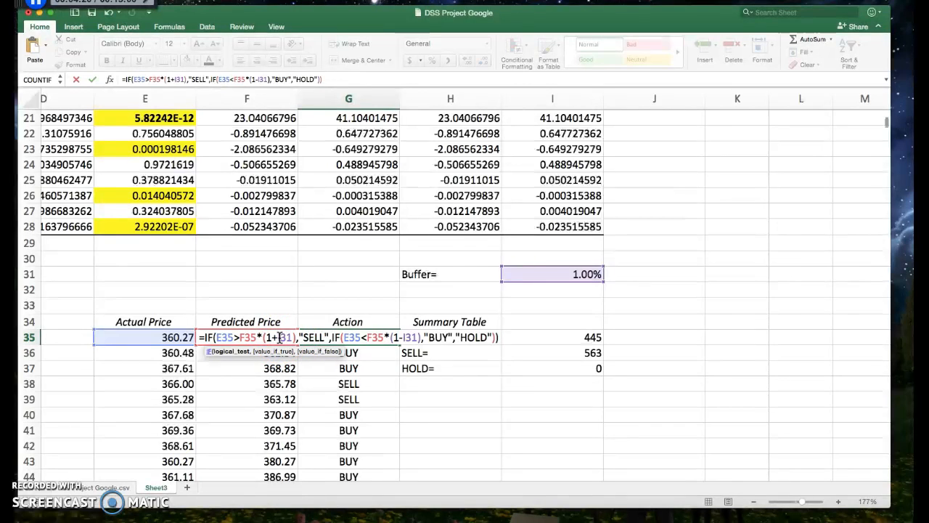
{"action": "type", "text": "$I"}
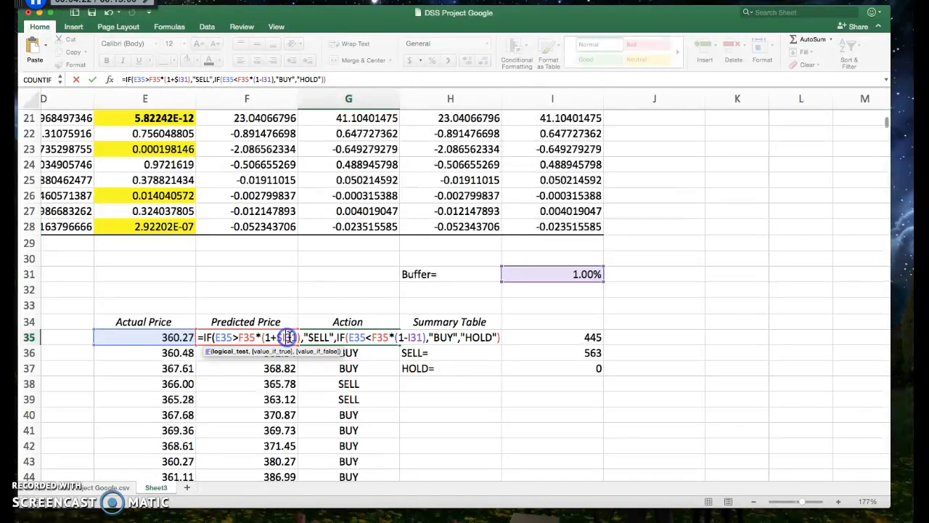
{"action": "type", "text": "$"}
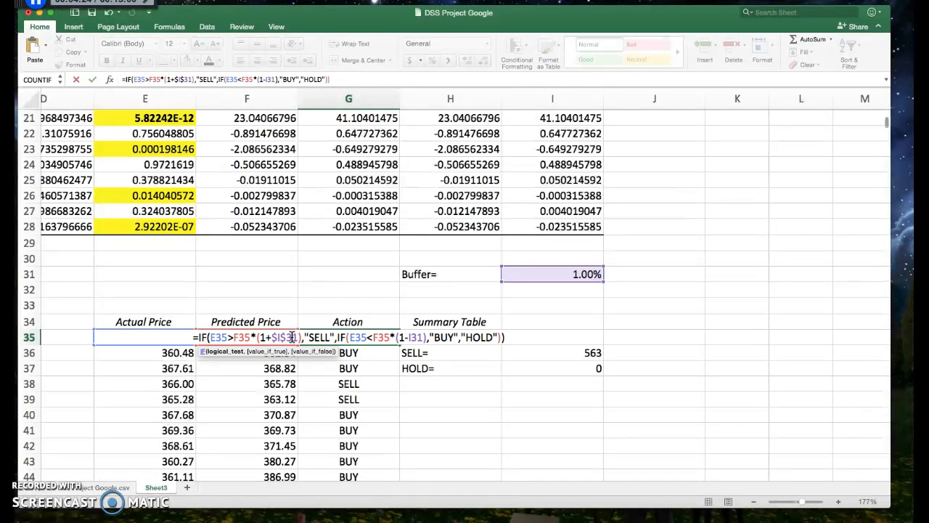
{"action": "left_click", "coordinate": [409, 337]}
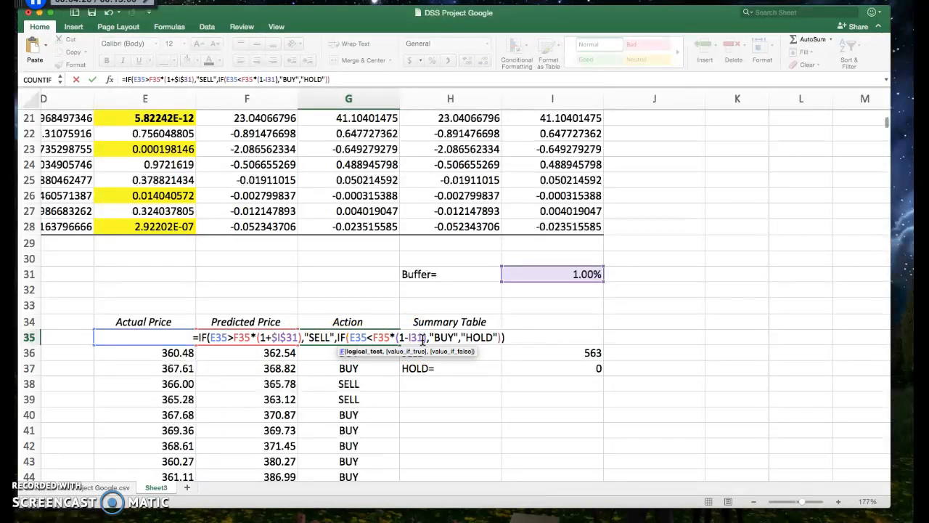
{"action": "type", "text": "$"}
{"action": "left_click", "coordinate": [419, 338]}
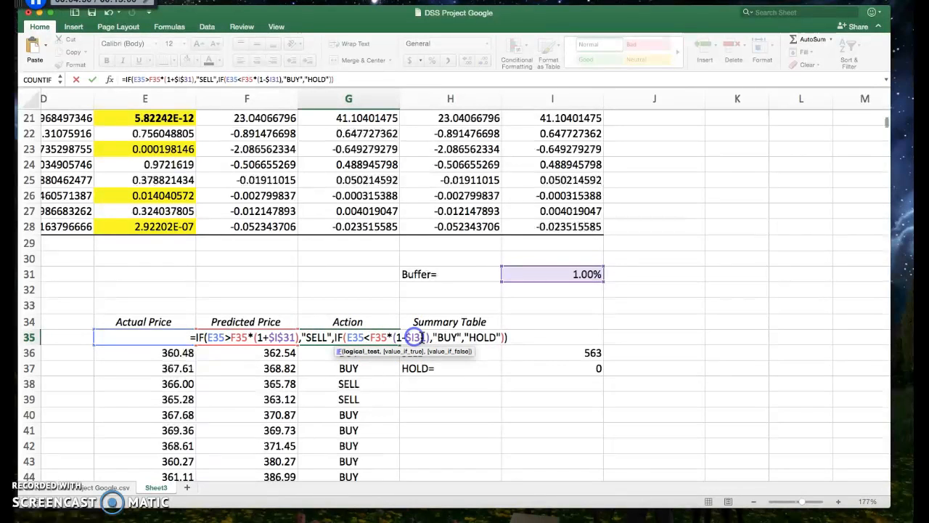
{"action": "type", "text": "$"}
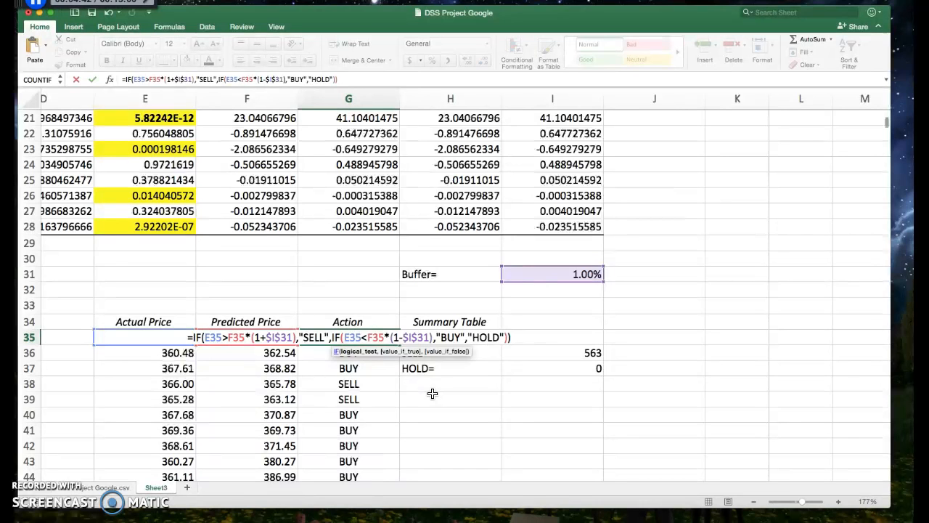
{"action": "left_click", "coordinate": [564, 272]}
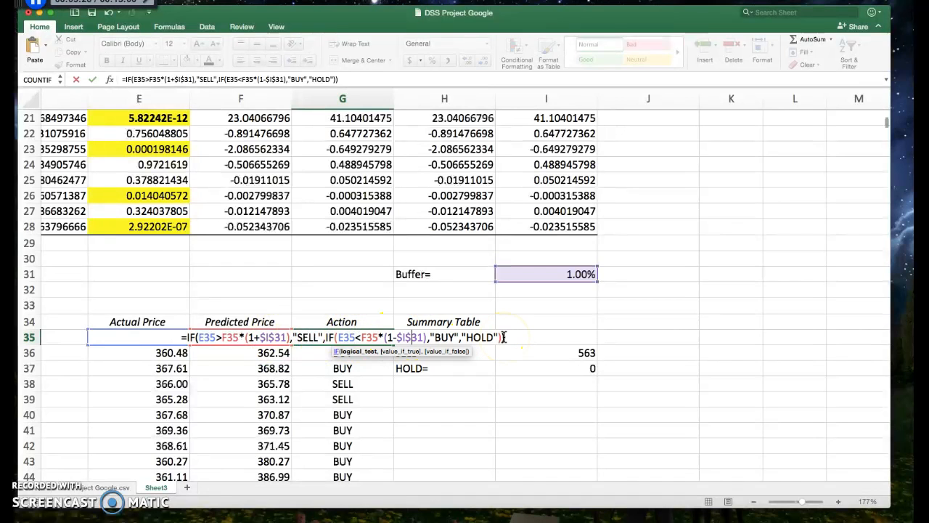
{"action": "key", "text": "Return"}
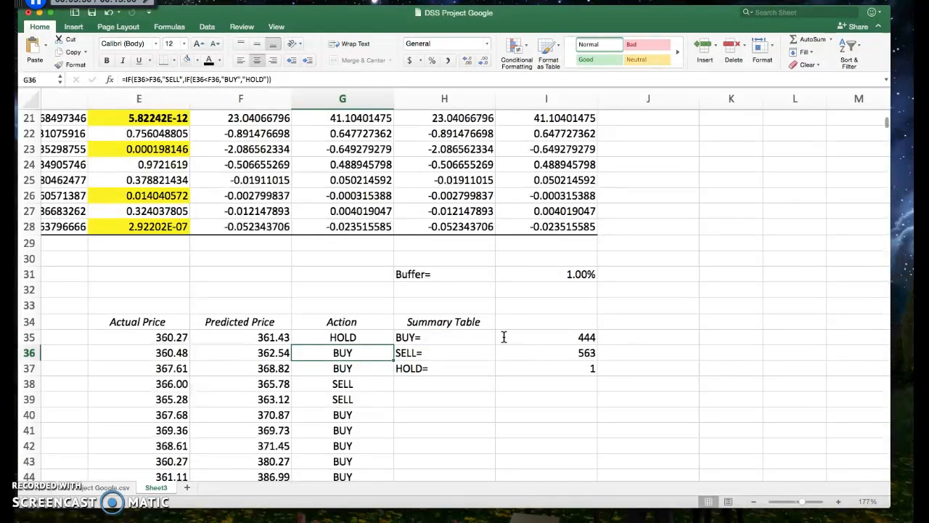
Step: Fill the buffered Action formula from G35 down the column through row 1042
{"action": "left_click", "coordinate": [356, 338]}
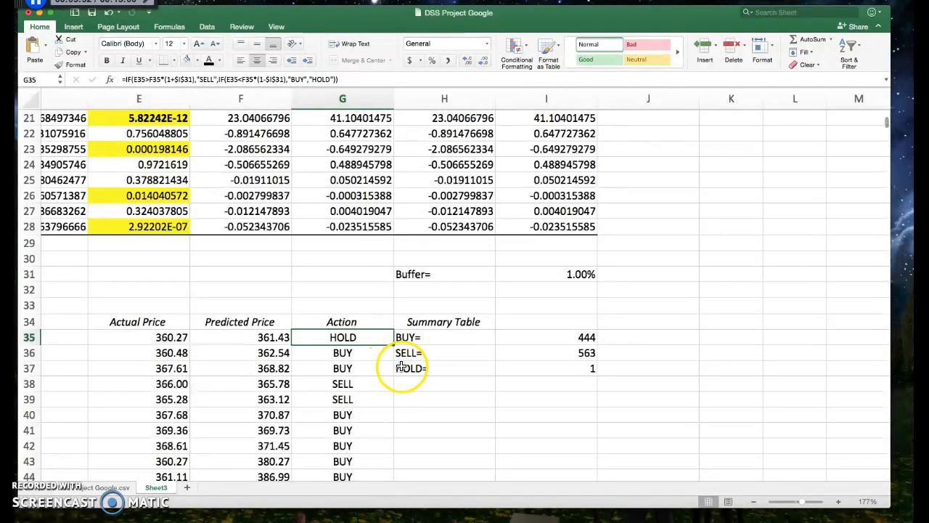
{"action": "left_click_drag", "start_coordinate": [393, 344], "coordinate": [392, 479]}
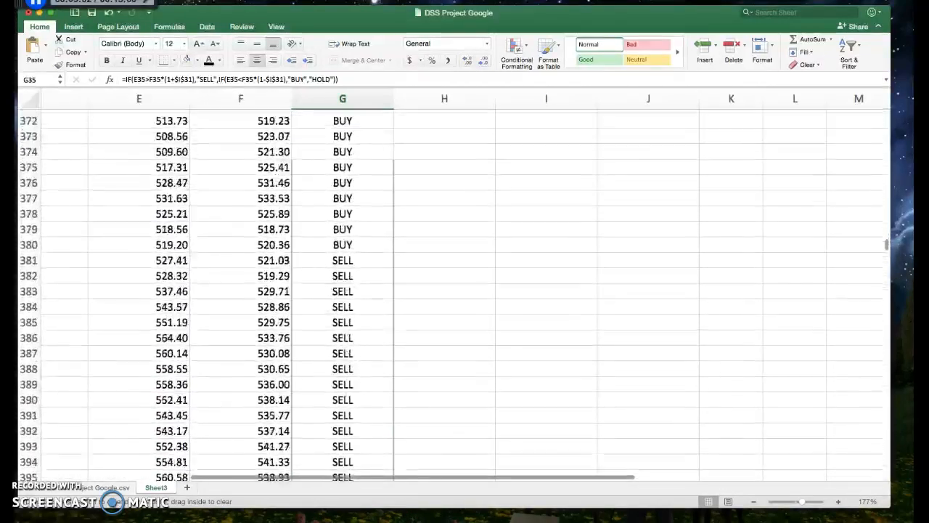
{"action": "left_click_drag", "start_coordinate": [392, 479], "coordinate": [355, 210]}
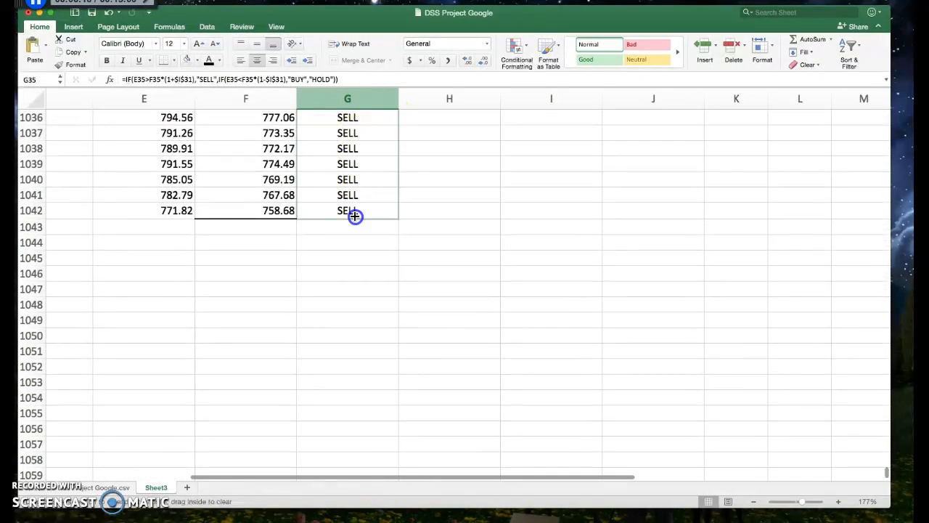
{"action": "left_click", "coordinate": [442, 213]}
Step: Review the BUY, SELL and HOLD results along the Action column and the counts in the Summary Table
{"action": "scroll", "coordinate": [442, 213], "scroll_direction": "up", "scroll_amount": 10}
{"action": "scroll", "coordinate": [442, 213], "scroll_direction": "up", "scroll_amount": 5}
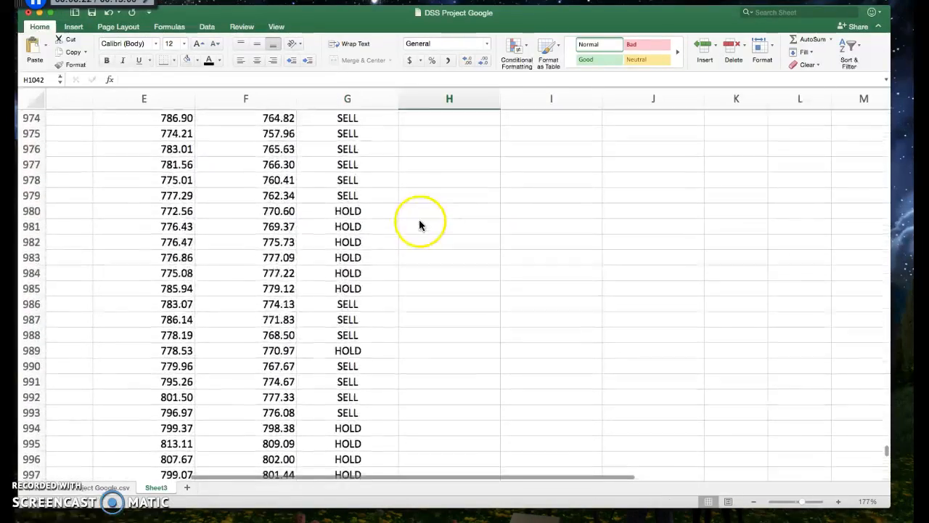
{"action": "scroll", "coordinate": [356, 215], "scroll_direction": "up", "scroll_amount": 8}
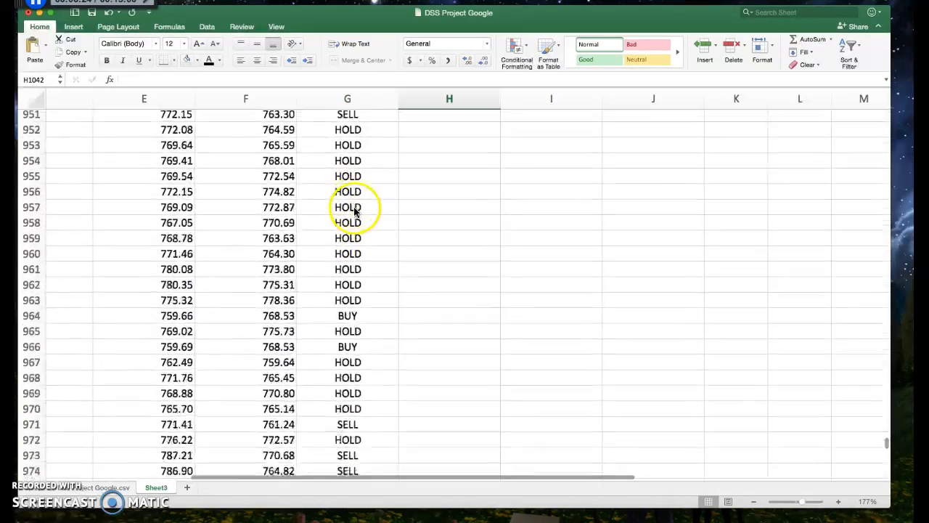
{"action": "scroll", "coordinate": [357, 212], "scroll_direction": "up", "scroll_amount": 20}
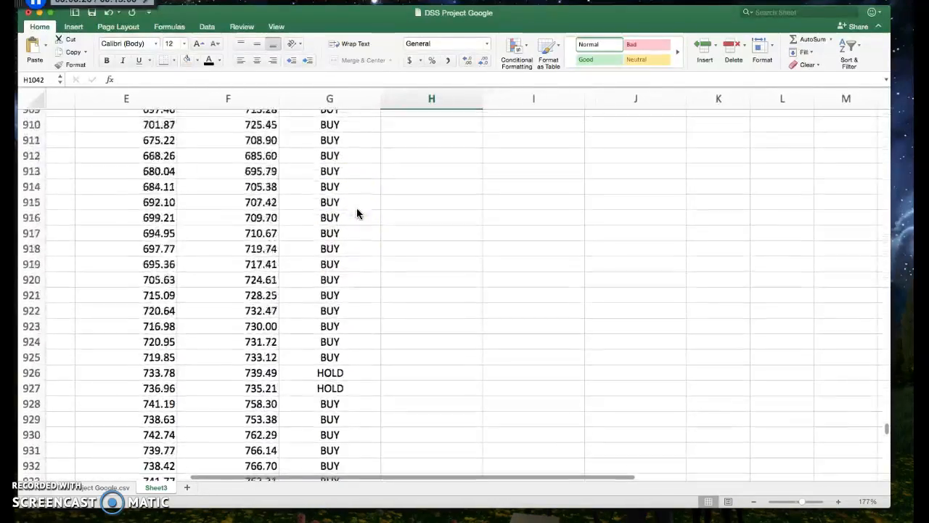
{"action": "scroll", "coordinate": [356, 213], "scroll_direction": "up", "scroll_amount": 20}
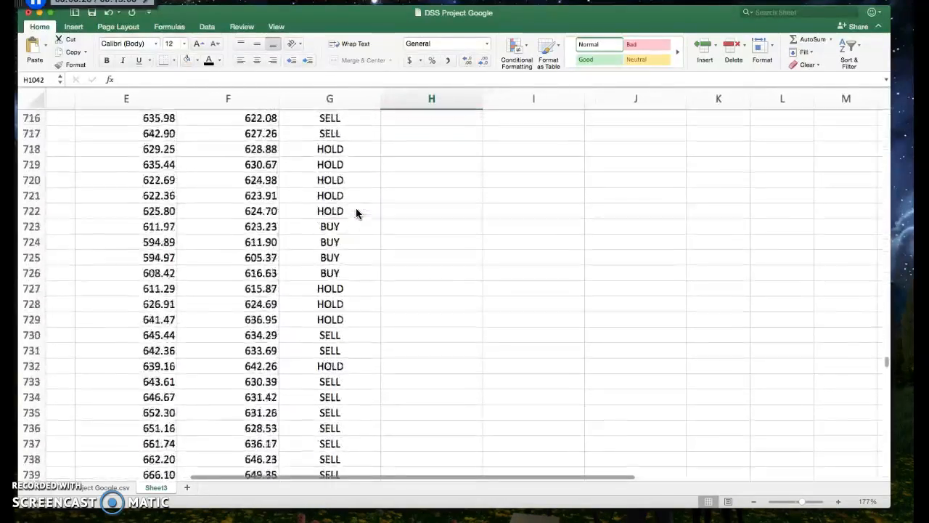
{"action": "scroll", "coordinate": [356, 213], "scroll_direction": "up", "scroll_amount": 20}
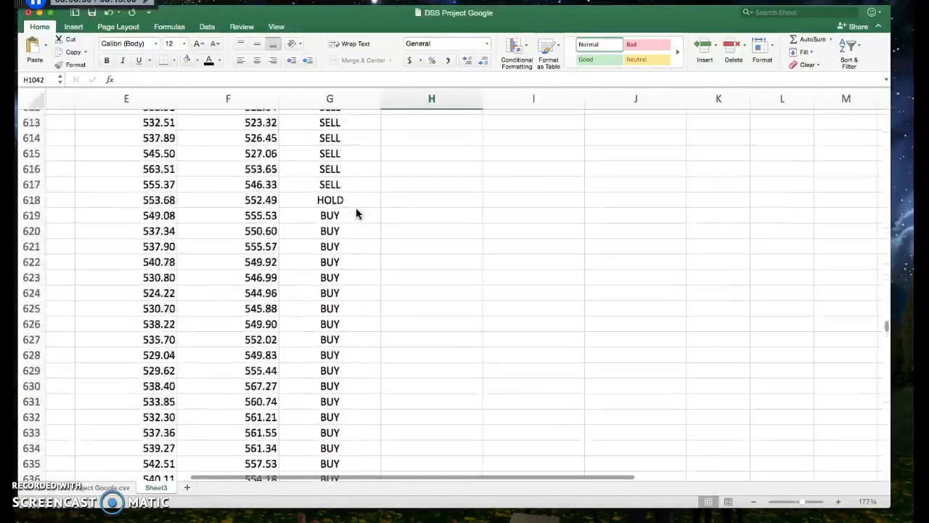
{"action": "scroll", "coordinate": [356, 213], "scroll_direction": "up", "scroll_amount": 20}
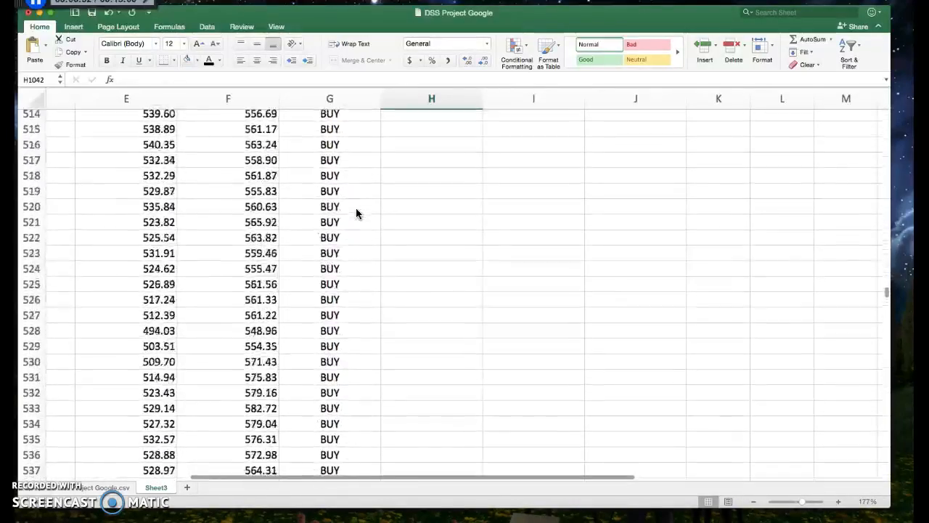
{"action": "scroll", "coordinate": [355, 212], "scroll_direction": "up", "scroll_amount": 20}
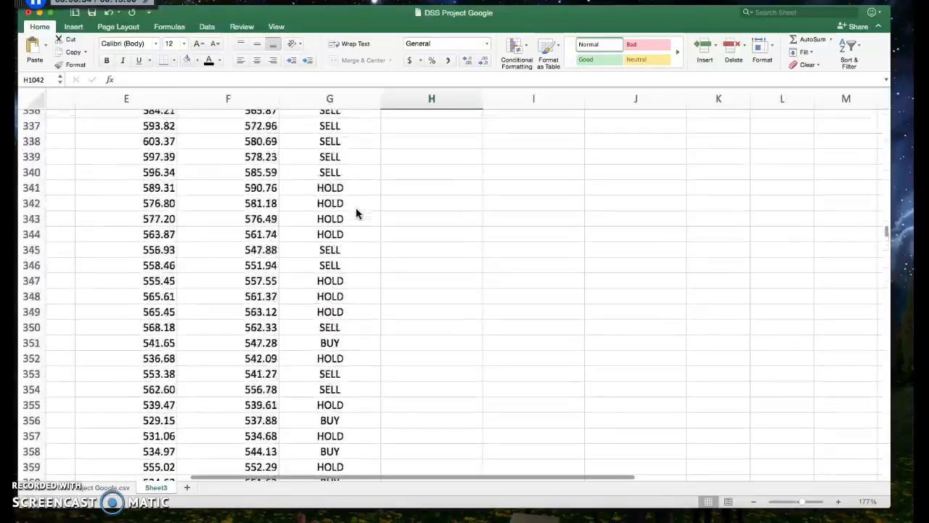
{"action": "scroll", "coordinate": [356, 207], "scroll_direction": "up", "scroll_amount": 20}
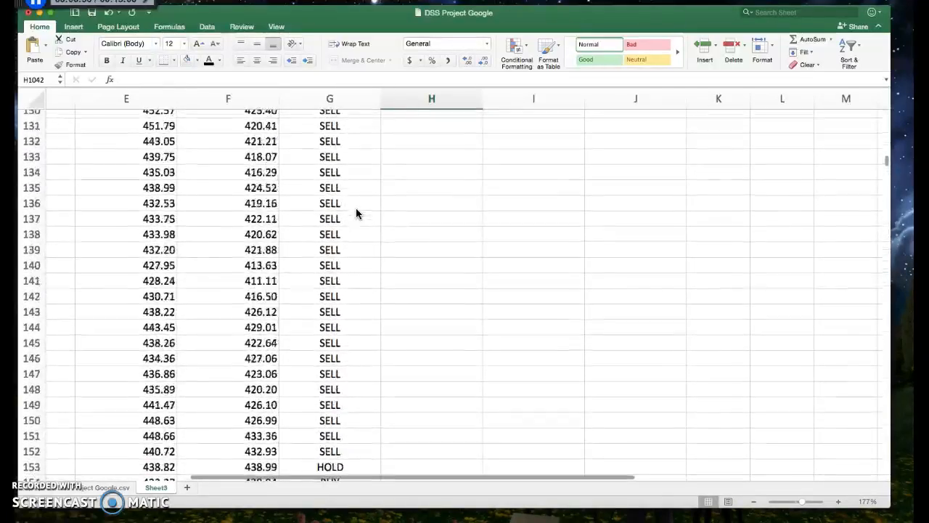
{"action": "left_click", "coordinate": [553, 249]}
{"action": "scroll", "coordinate": [545, 225], "scroll_direction": "left", "scroll_amount": 2}
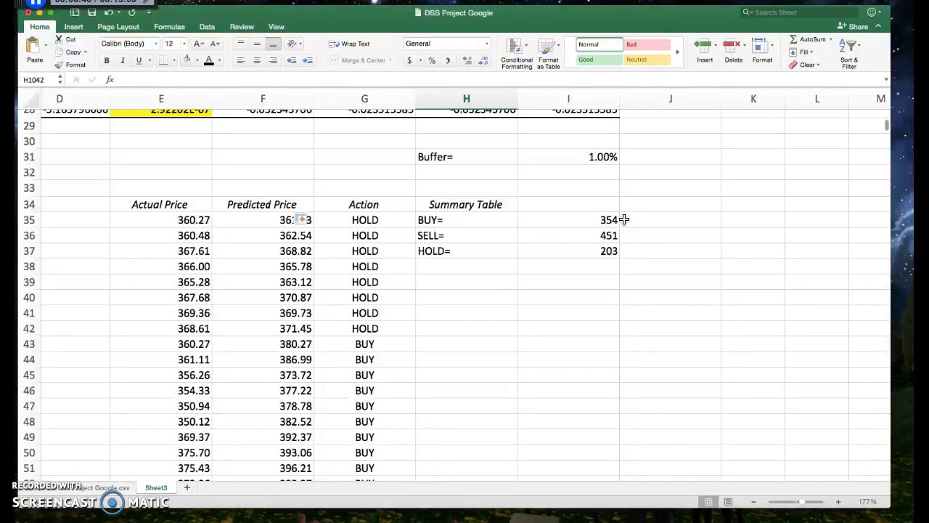
Step: Set the buffer in cell I31 to 4% to test its effect on the Summary Table
{"action": "double_click", "coordinate": [590, 156]}
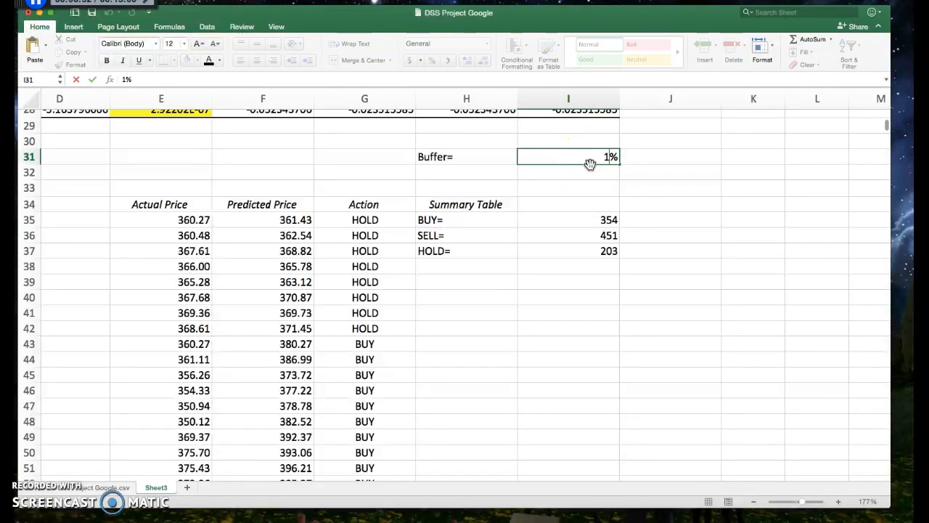
{"action": "key", "text": "BackSpace"}
{"action": "type", "text": "4"}
{"action": "key", "text": "Return"}
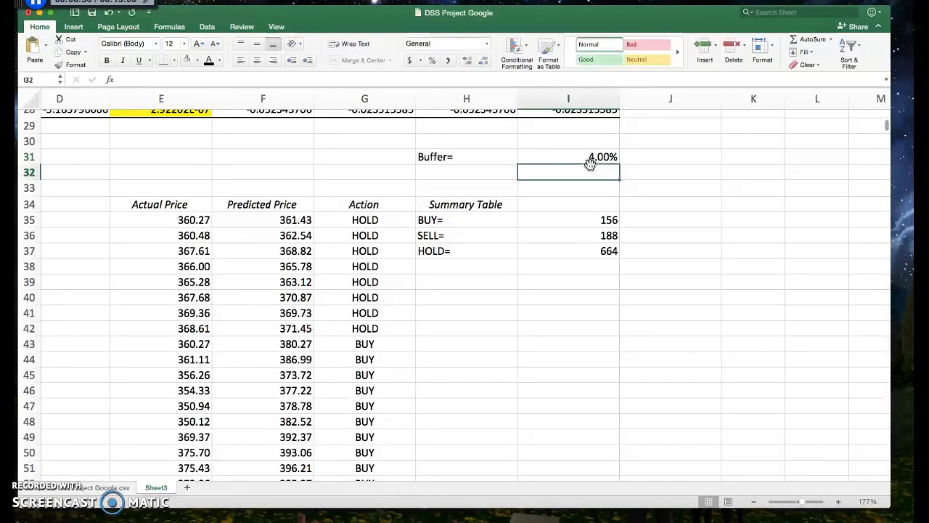
Step: Set the buffer in cell I31 to 2.6%
{"action": "double_click", "coordinate": [596, 156]}
{"action": "left_click", "coordinate": [607, 157]}
{"action": "left_click", "coordinate": [608, 156]}
{"action": "left_click", "coordinate": [611, 156]}
{"action": "key", "text": "BackSpace"}
{"action": "type", "text": "2.6"}
{"action": "key", "text": "Return"}
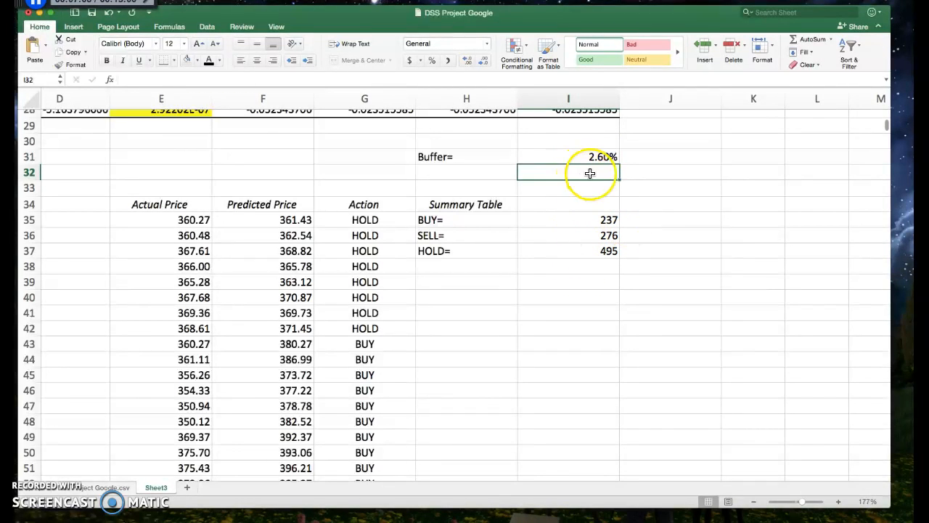
Step: Examine the buffered IF formula in G35 and the Summary Table without changing them
{"action": "double_click", "coordinate": [363, 219]}
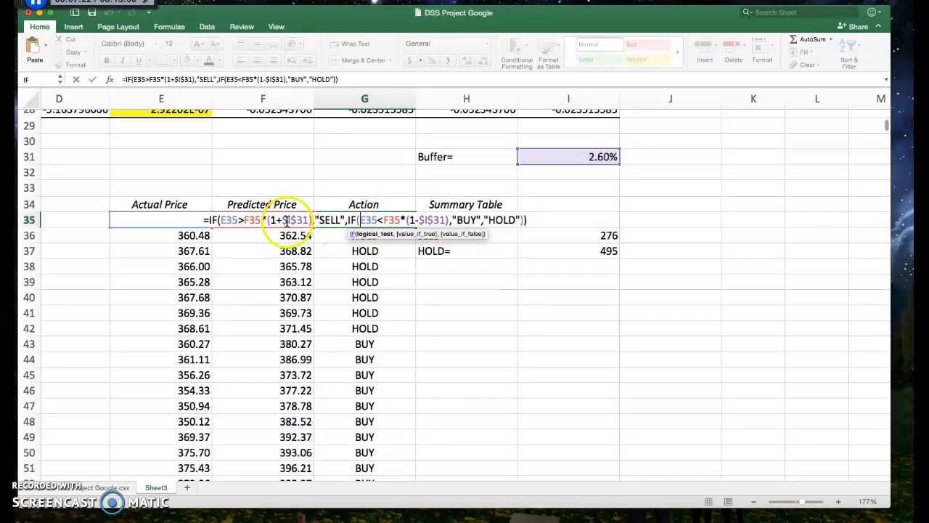
{"action": "left_click", "coordinate": [506, 274]}
{"action": "key", "text": "Escape"}
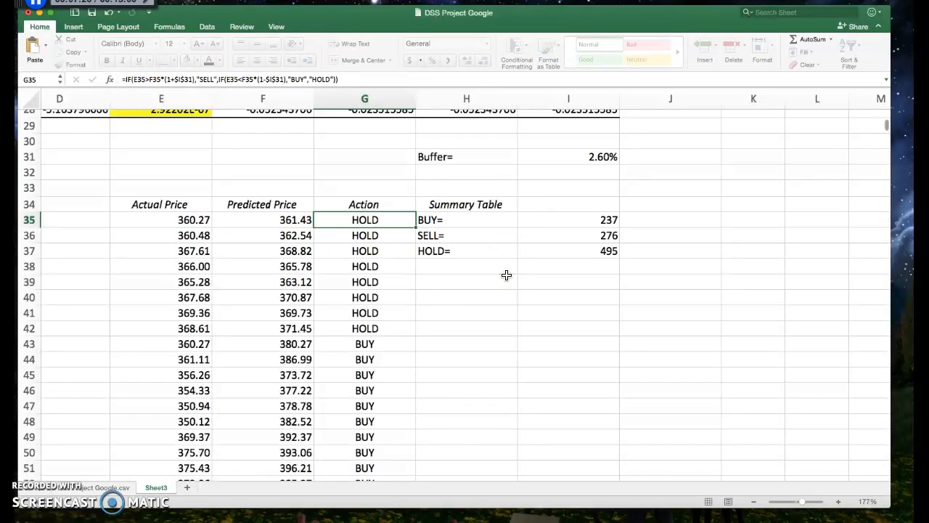
{"action": "left_click", "coordinate": [570, 268]}
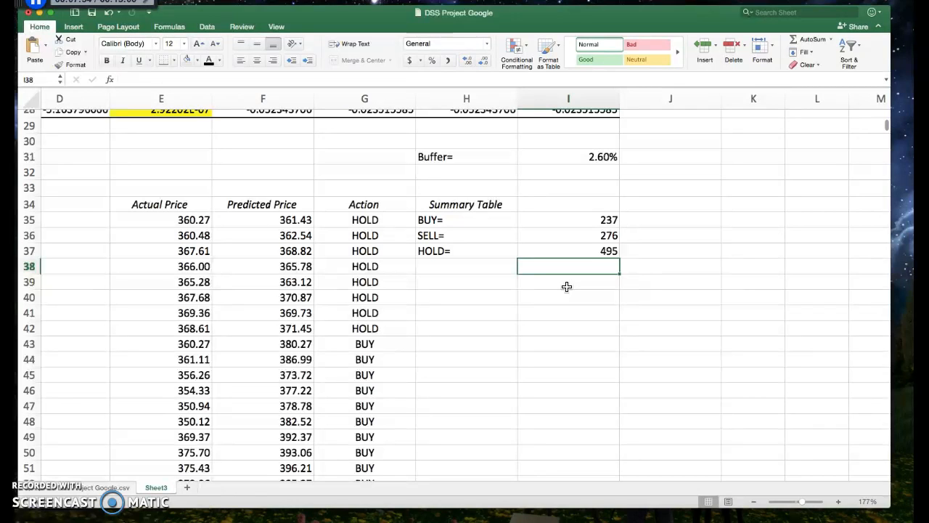
{"action": "scroll", "coordinate": [567, 287], "scroll_direction": "up", "scroll_amount": 1}
{"action": "scroll", "coordinate": [567, 287], "scroll_direction": "left", "scroll_amount": 1}
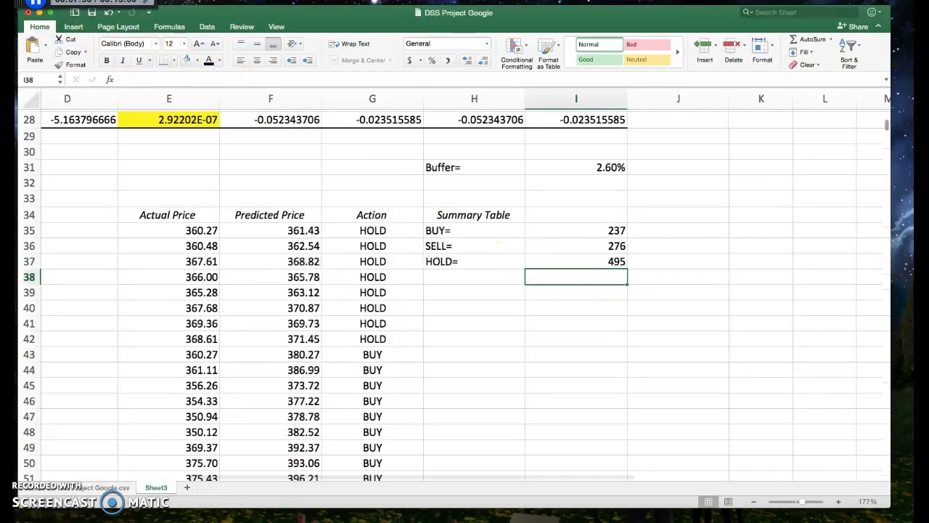